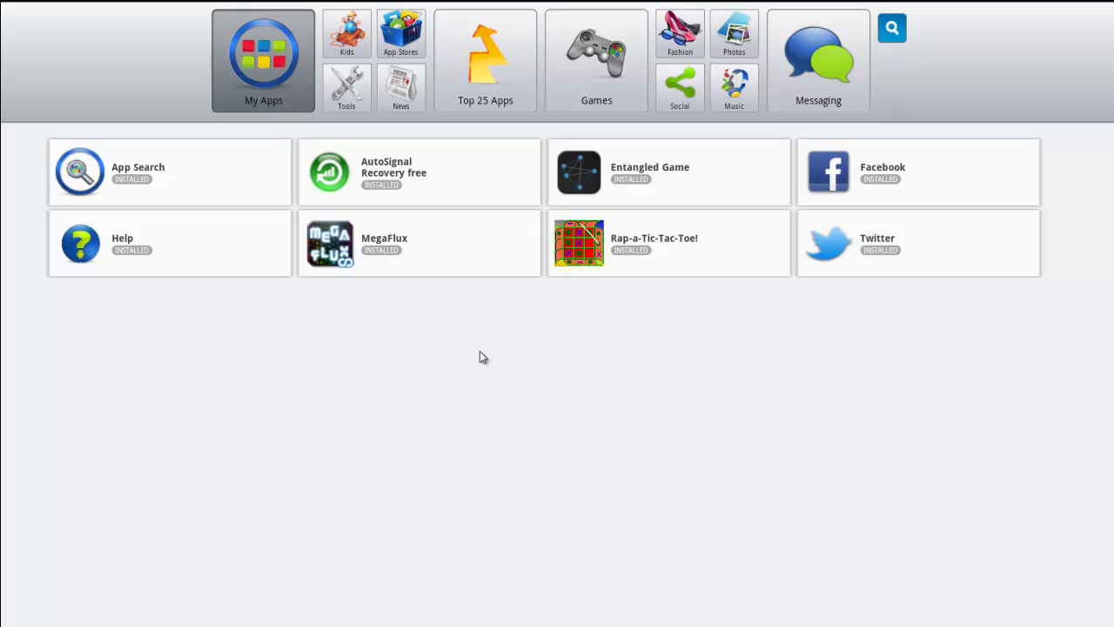
# Step: Launch AutoSignal Recovery free and switch the Display status bar option off, then back on
pyautogui.click(381, 173)
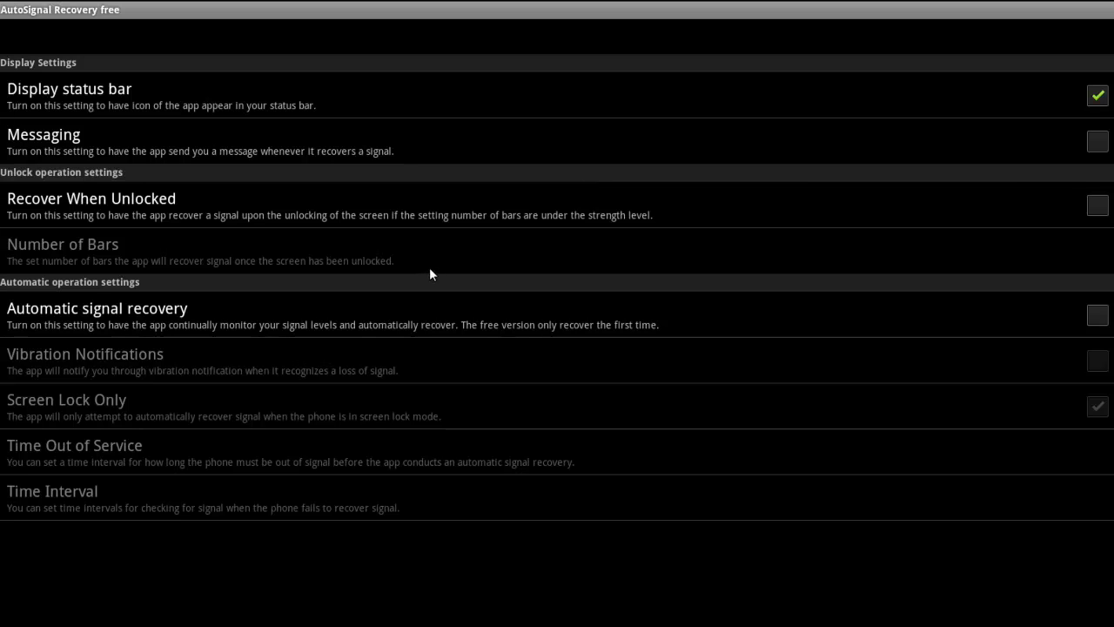
pyautogui.click(180, 85)
pyautogui.click(209, 88)
# Step: Leave Display status bar on and return to settings via the Recover Signal notification
pyautogui.click(214, 94)
pyautogui.moveTo(104, 4)
pyautogui.mouseDown()
pyautogui.moveTo(120, 190)
pyautogui.moveTo(134, 214)
pyautogui.mouseUp()
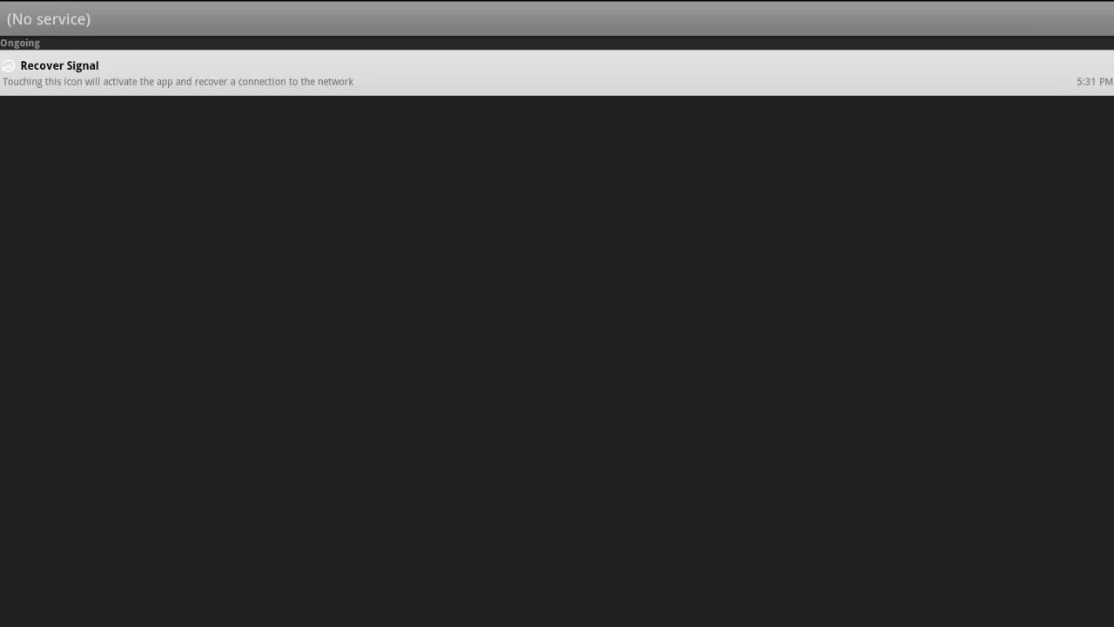
pyautogui.click(22, 69)
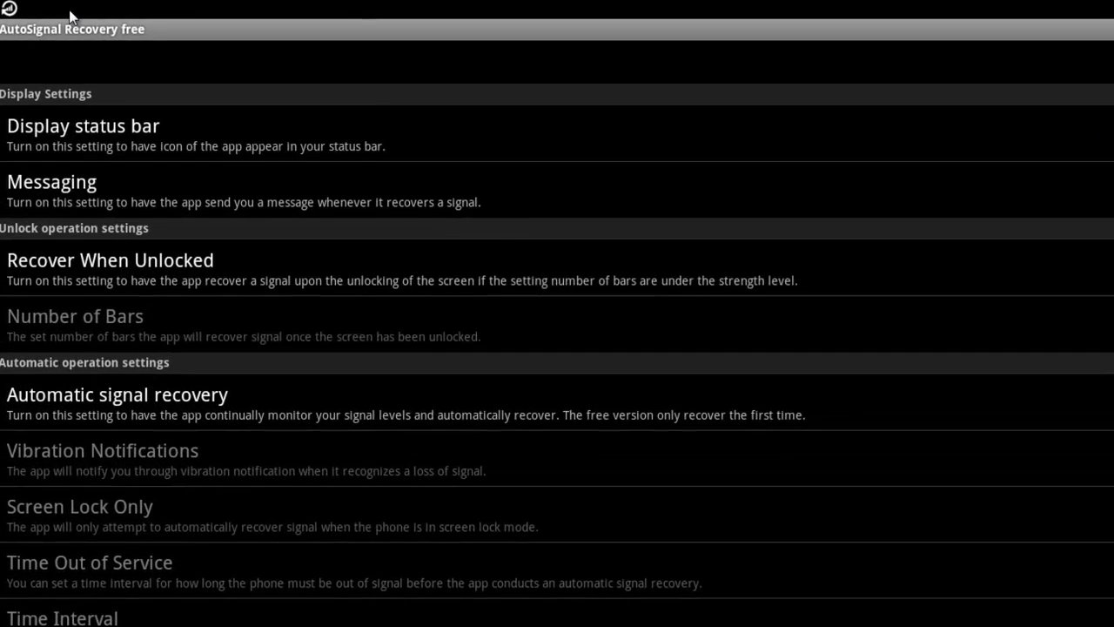
# Step: Enable Automatic signal recovery and Recover When Unlocked in the app settings
pyautogui.moveTo(70, 15)
pyautogui.mouseDown()
pyautogui.moveTo(131, 58)
pyautogui.moveTo(122, 8)
pyautogui.mouseUp()
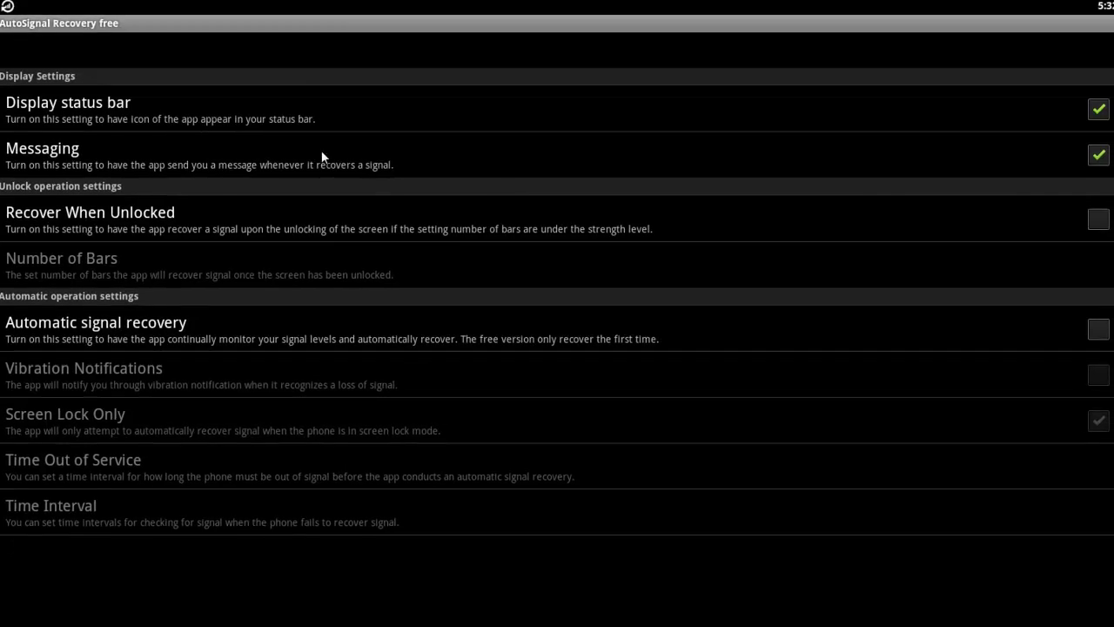
pyautogui.click(1095, 331)
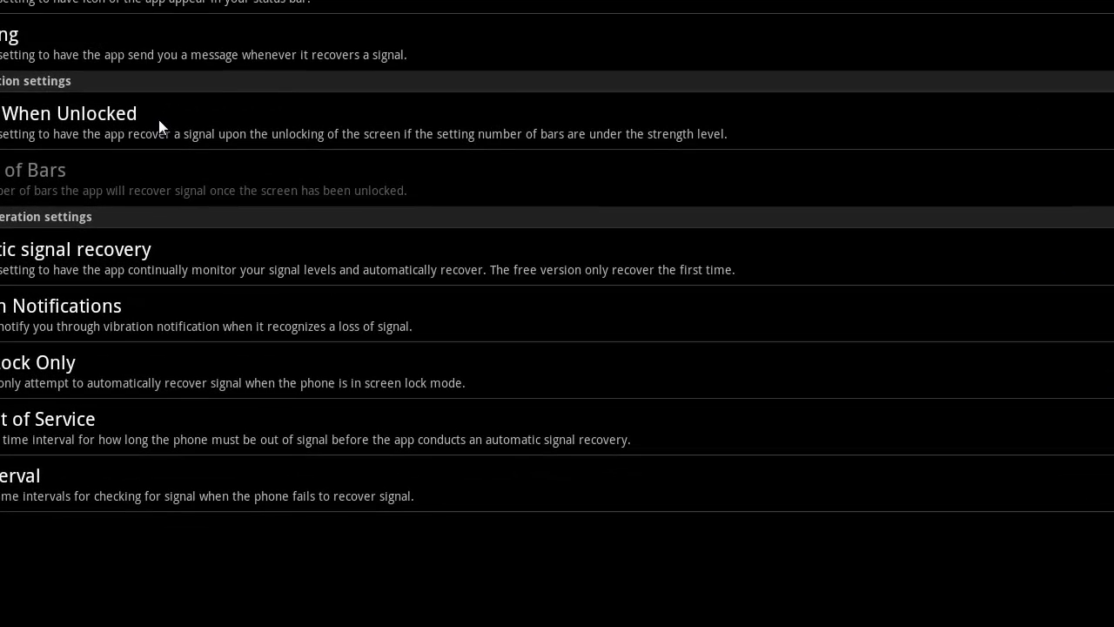
pyautogui.click(158, 119)
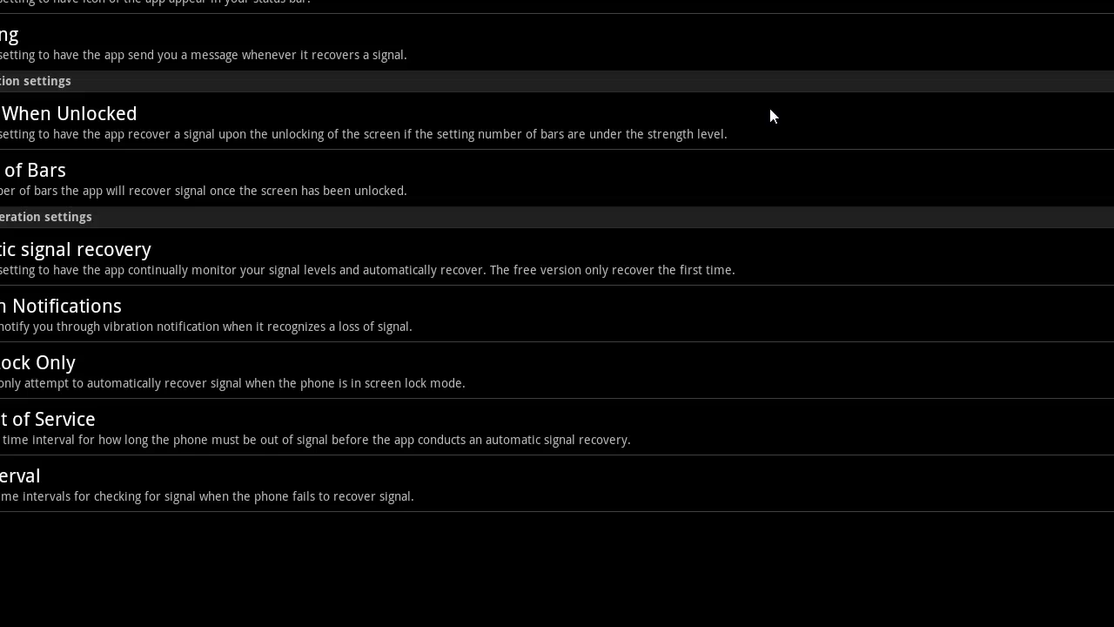
# Step: Set Number of Bars to Level 2 and re-enable Automatic signal recovery
pyautogui.click(139, 178)
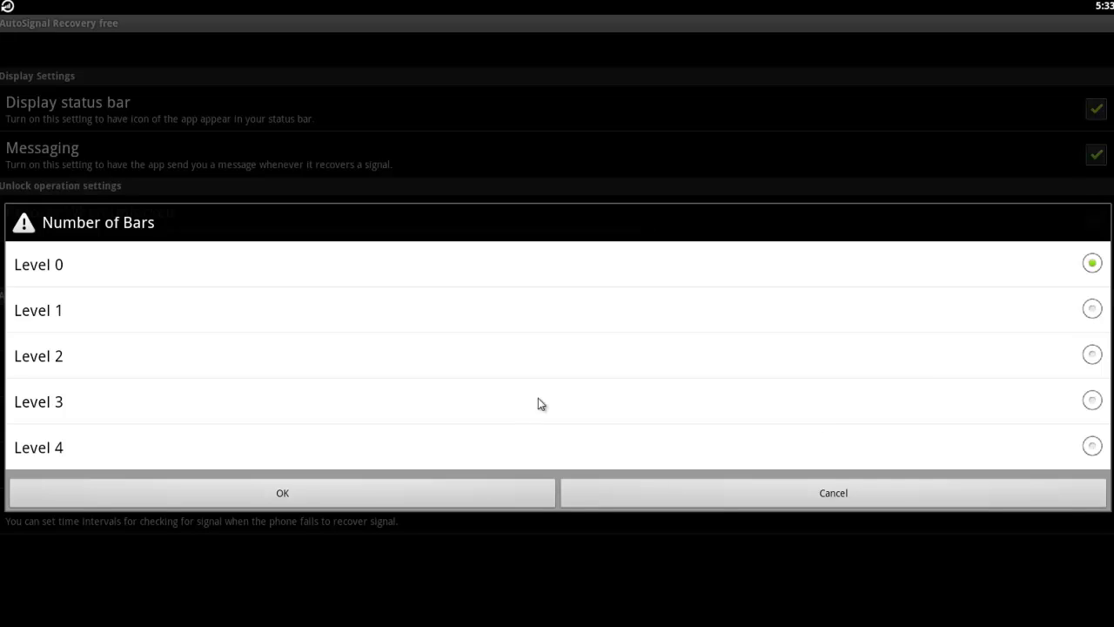
pyautogui.click(1095, 359)
pyautogui.click(545, 490)
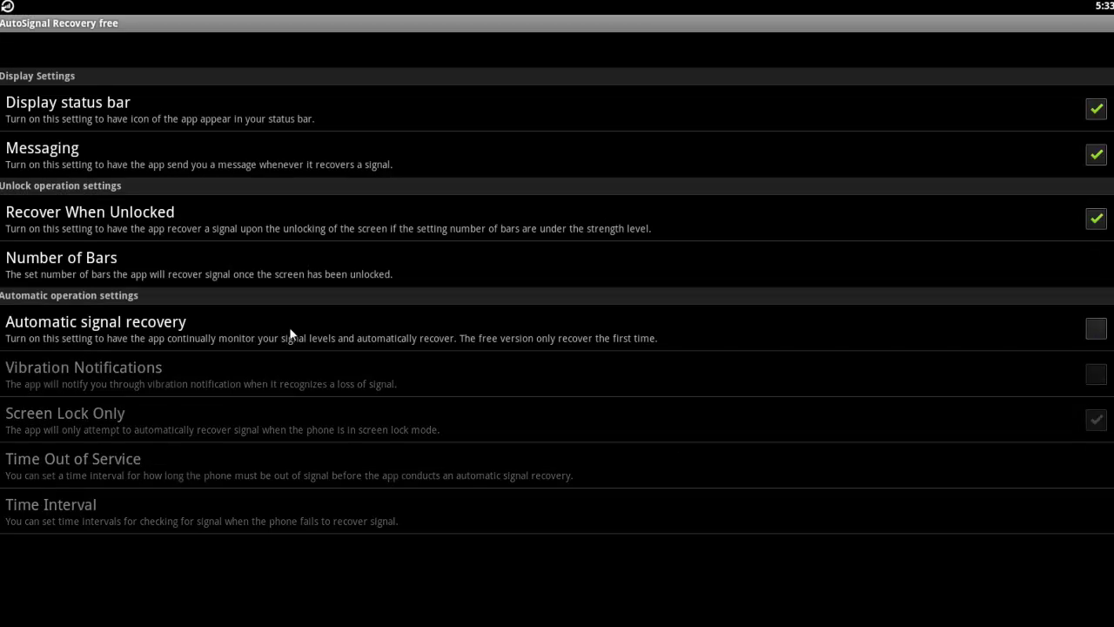
pyautogui.click(292, 333)
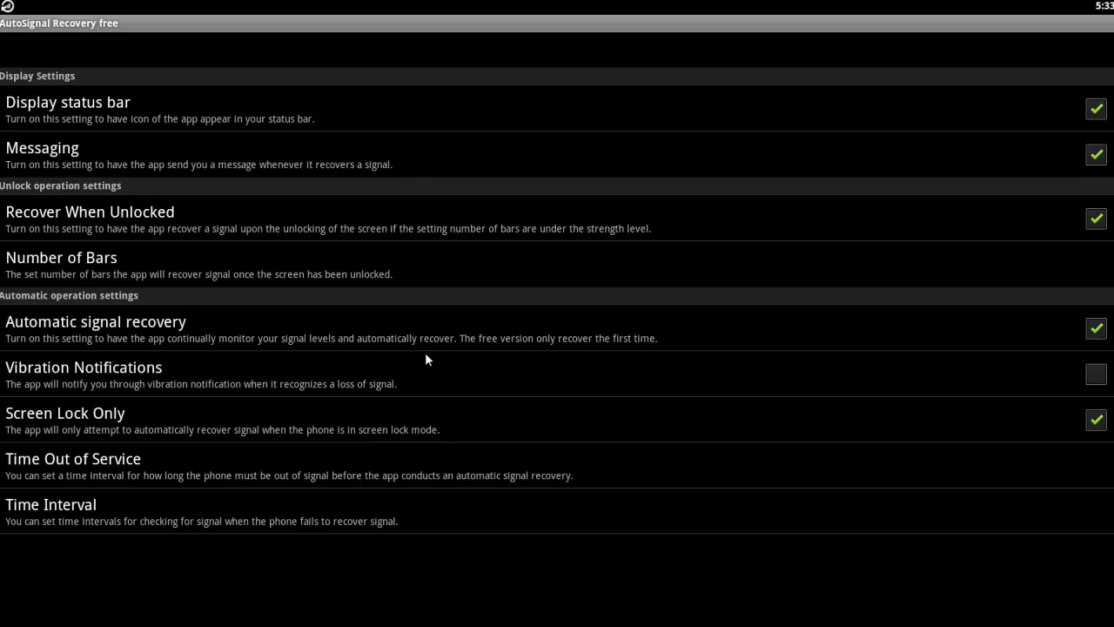
pyautogui.click(448, 525)
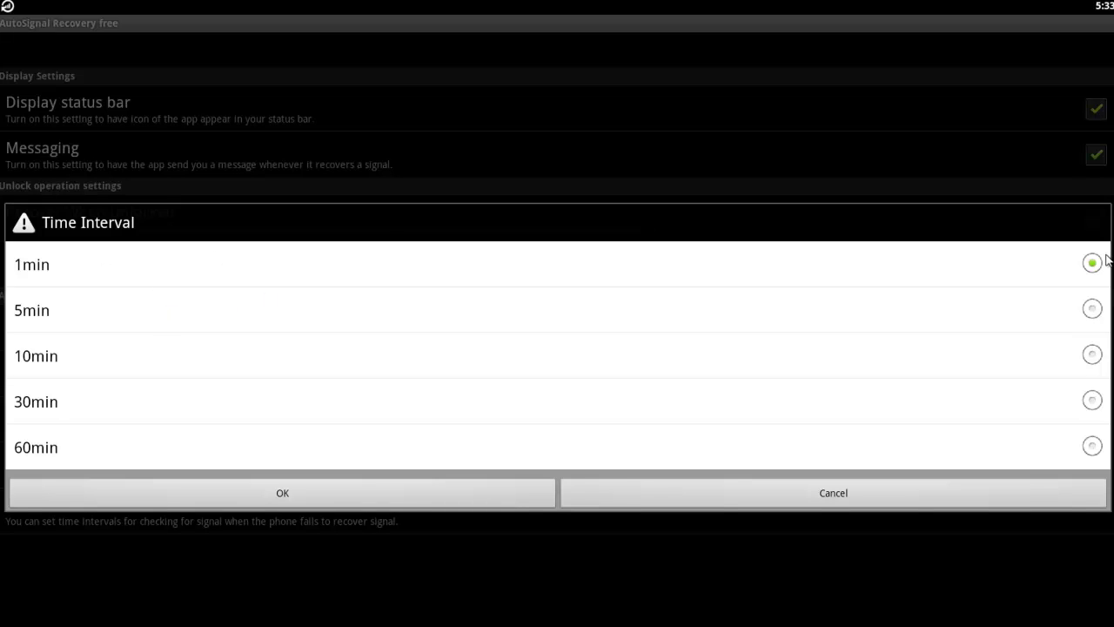
pyautogui.click(908, 495)
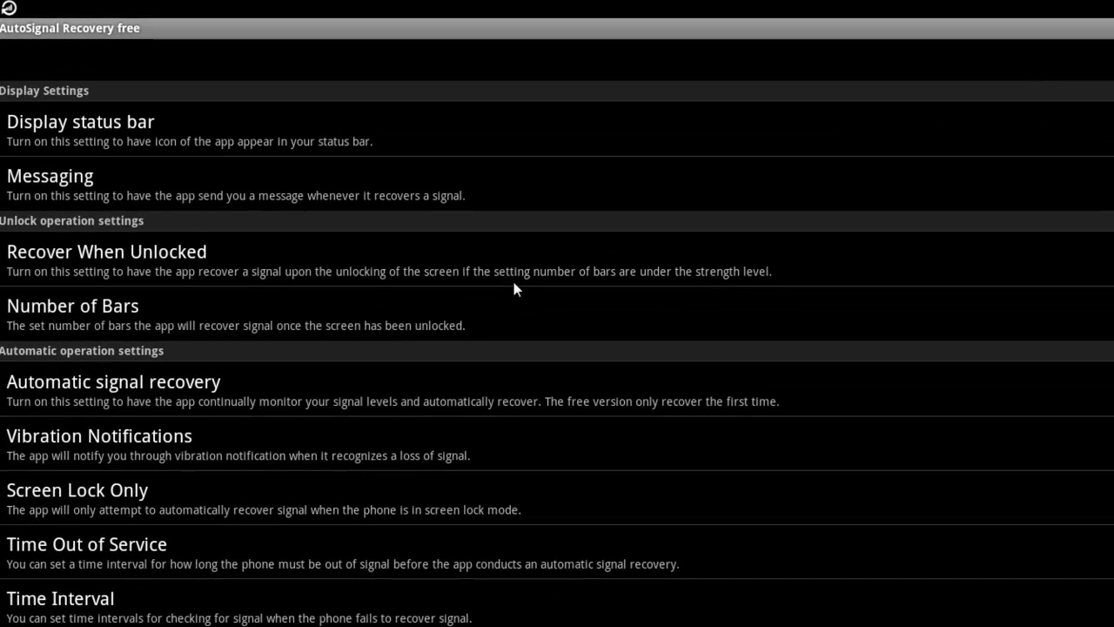
pyautogui.moveTo(12, 11)
pyautogui.mouseDown()
pyautogui.moveTo(20, 154)
pyautogui.moveTo(101, 362)
pyautogui.mouseUp()
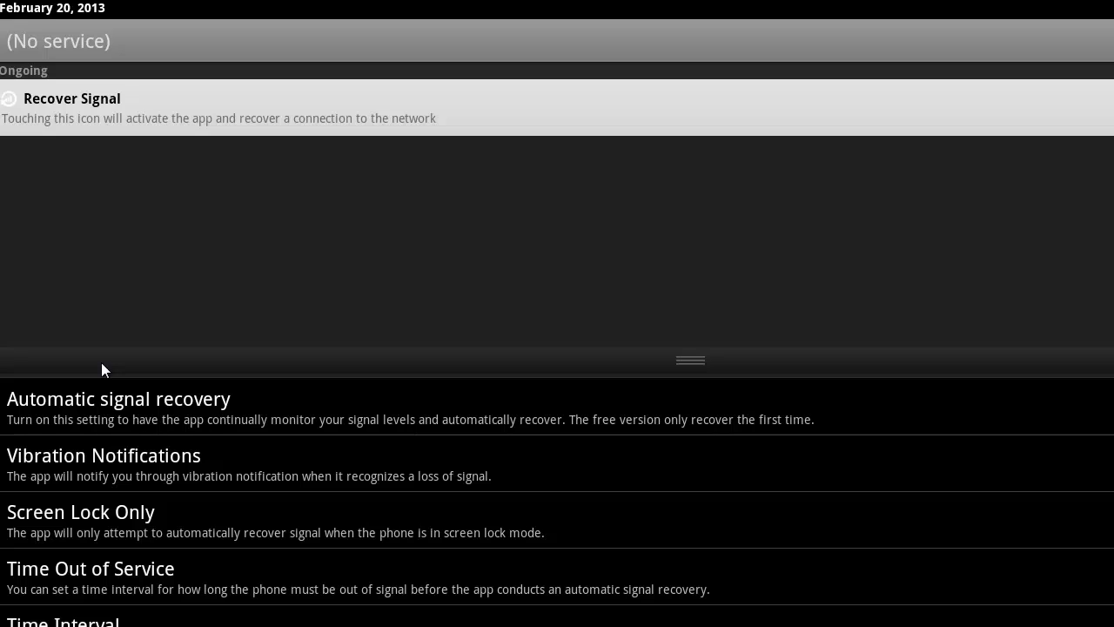
pyautogui.moveTo(101, 362)
pyautogui.mouseDown()
pyautogui.moveTo(136, 207)
pyautogui.moveTo(138, 25)
pyautogui.mouseUp()
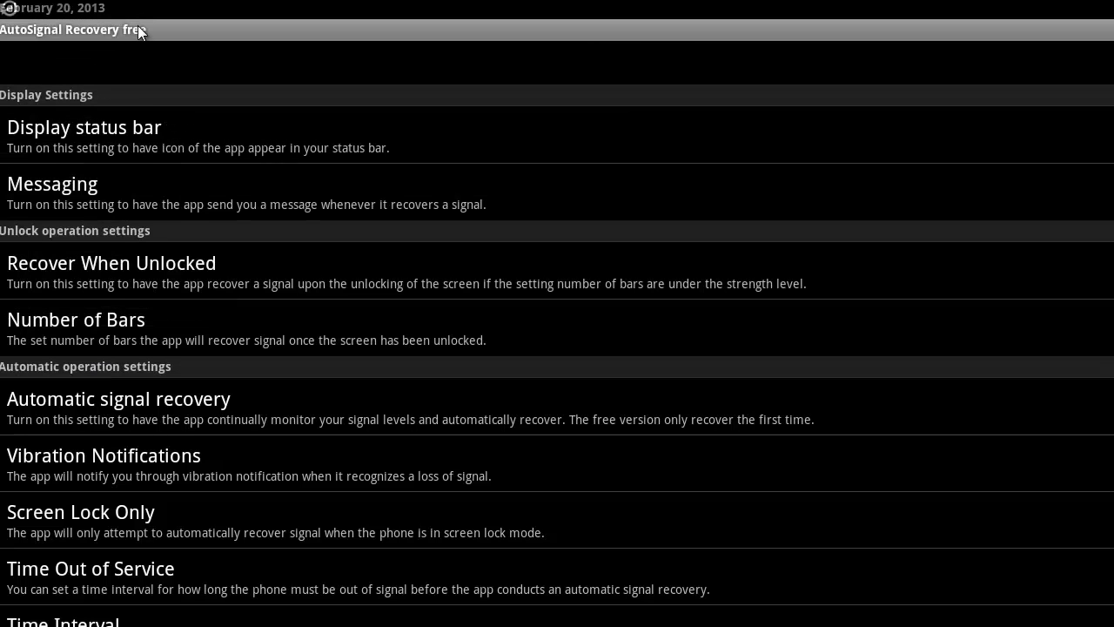